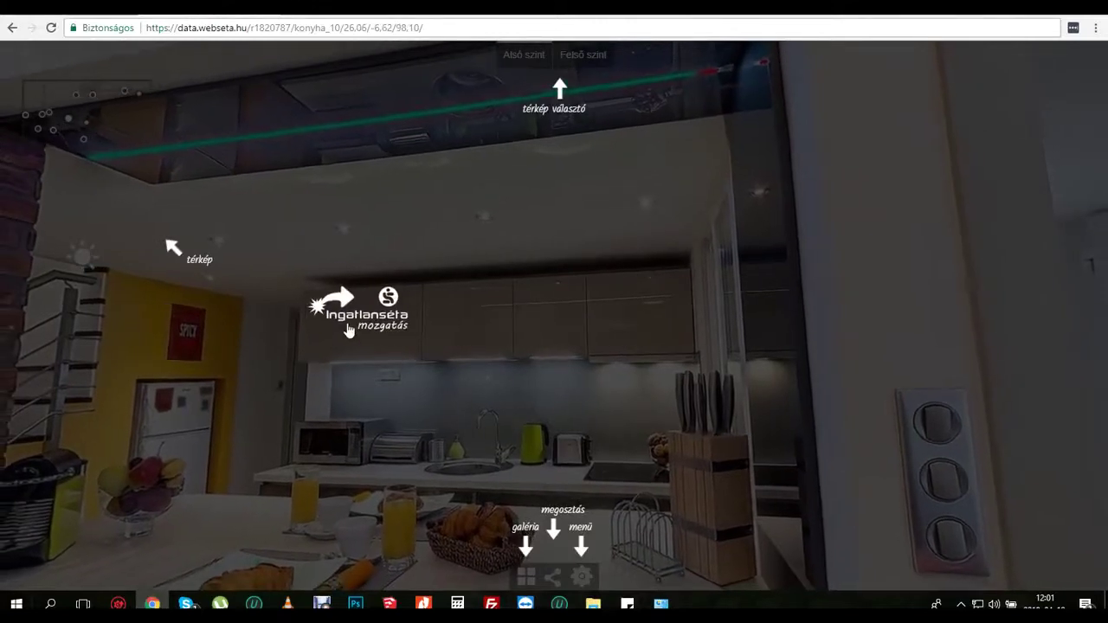
Dismiss the help overlay and look around the living area from the kitchen viewpoint, including the TV wall and the Budapest wall
click(349, 330)
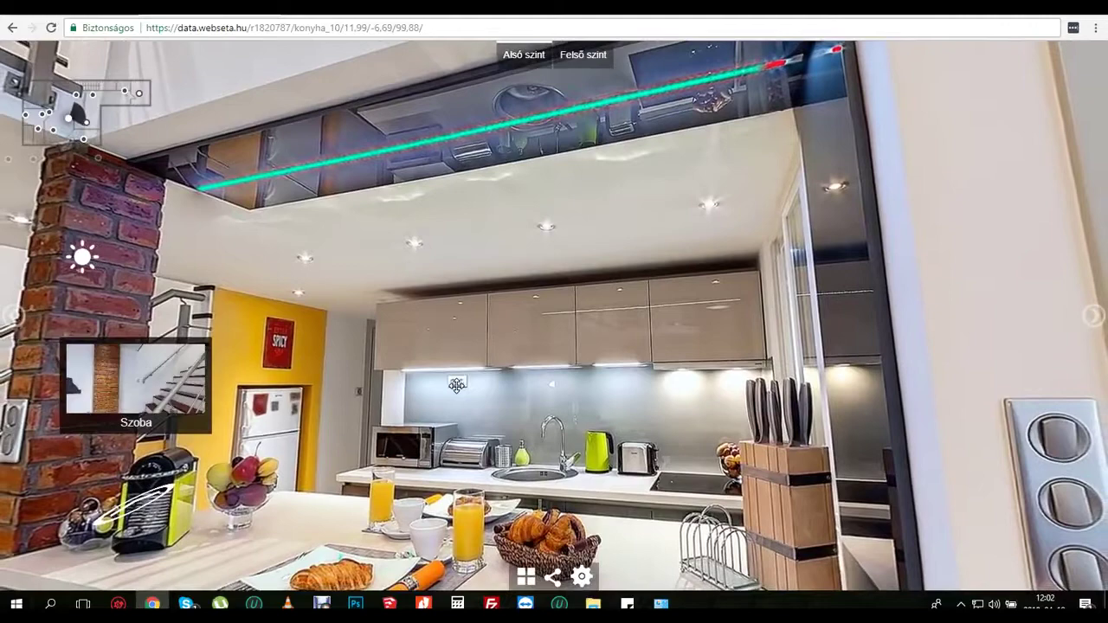
click(456, 385)
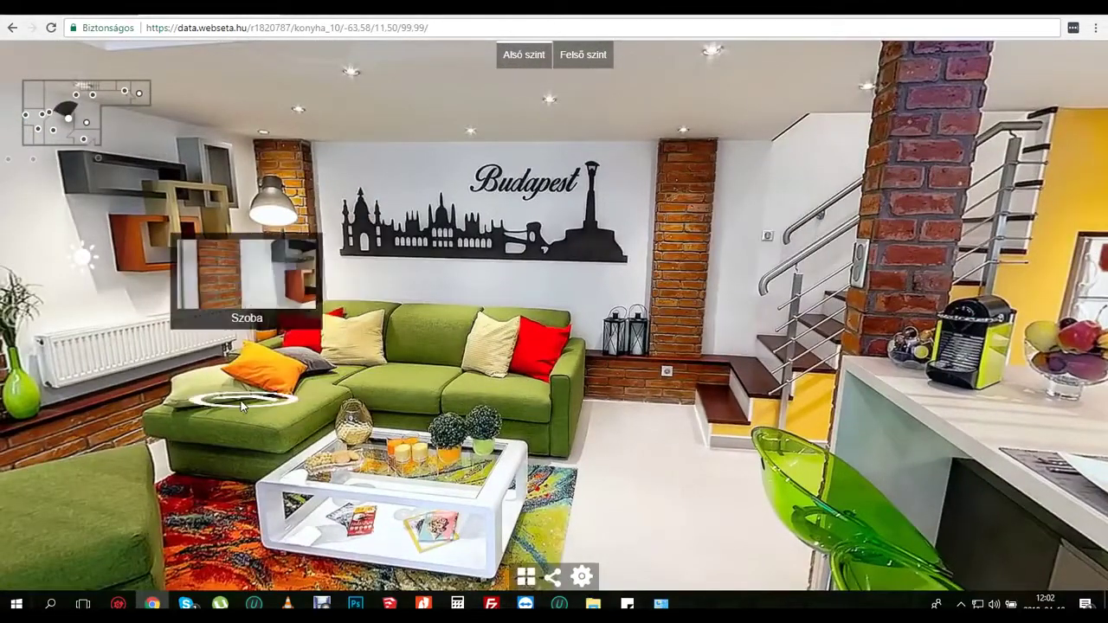
drag(243, 407, 488, 409)
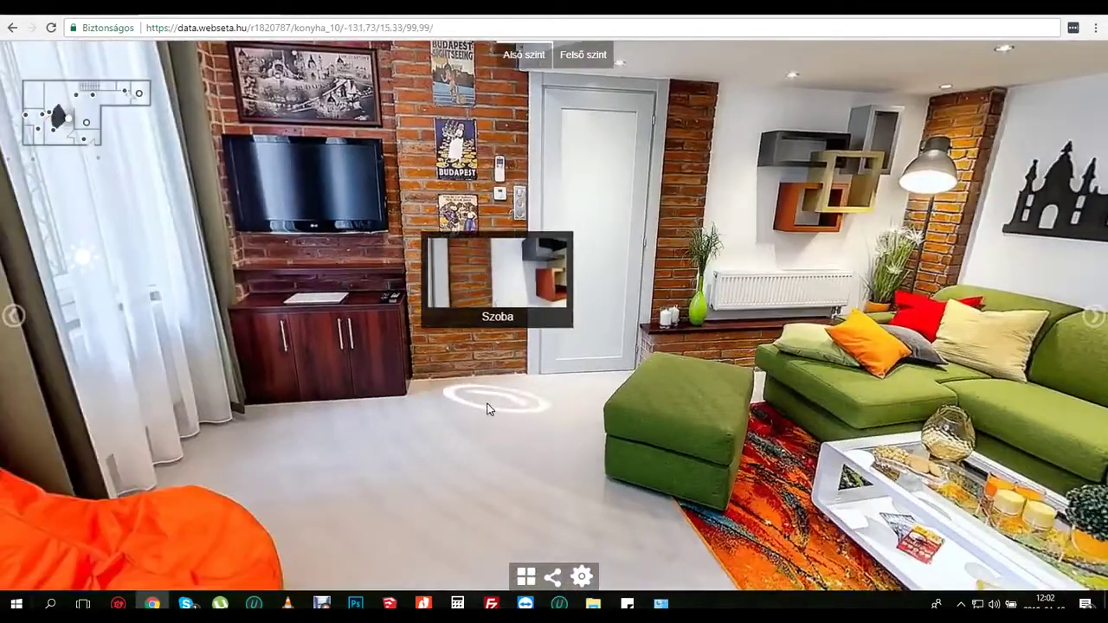
drag(376, 345, 503, 320)
drag(528, 381, 572, 387)
click(837, 405)
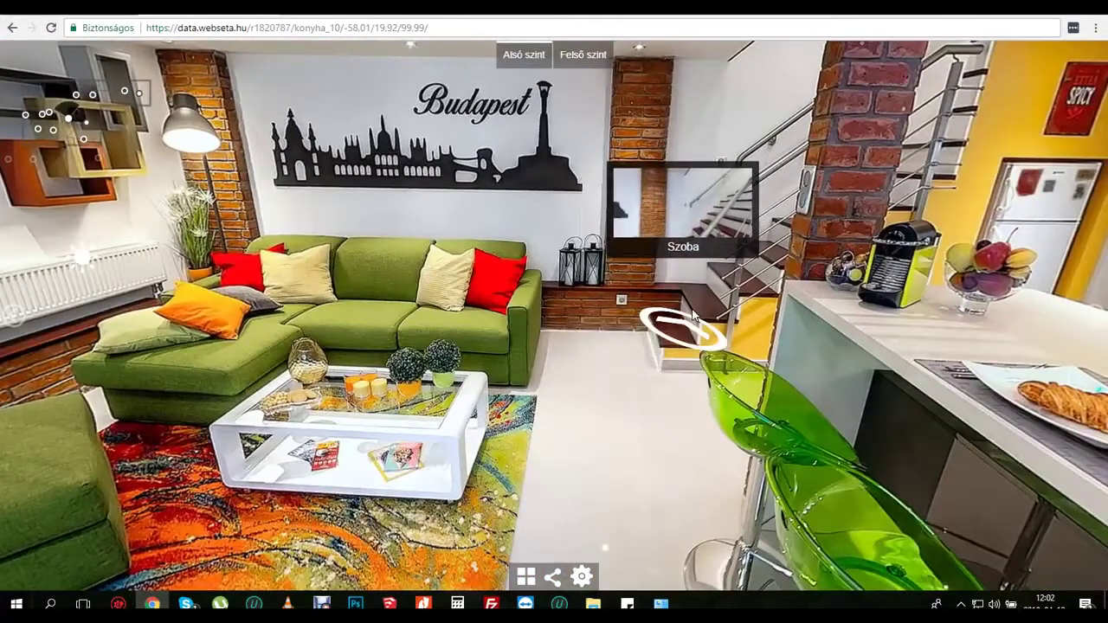
Survey the full surroundings of the kitchen viewpoint, passing the Előszoba doorway and coming round to the staircase
drag(691, 314, 484, 319)
drag(387, 308, 456, 286)
click(456, 286)
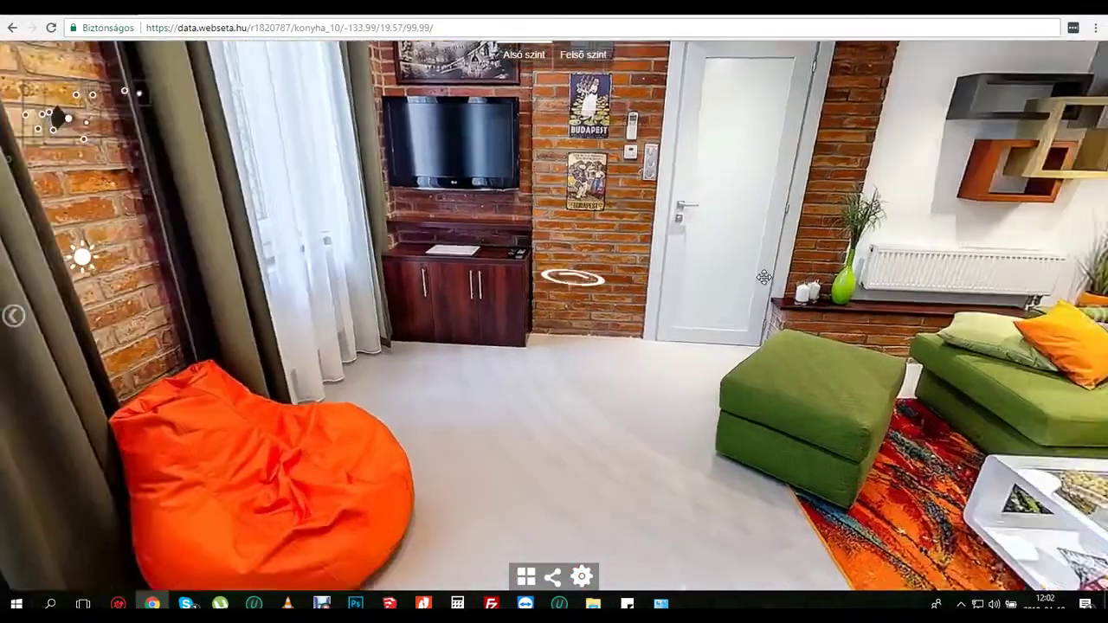
mouse_move(531, 309)
drag(456, 307, 709, 303)
drag(433, 299, 734, 278)
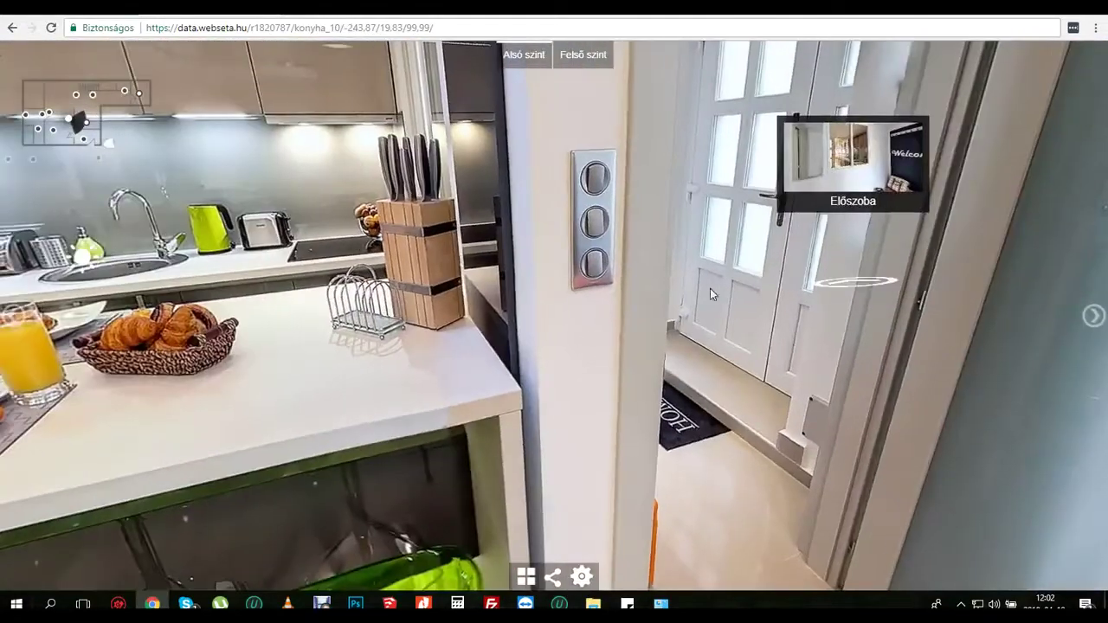
drag(390, 294, 775, 260)
drag(461, 162, 468, 311)
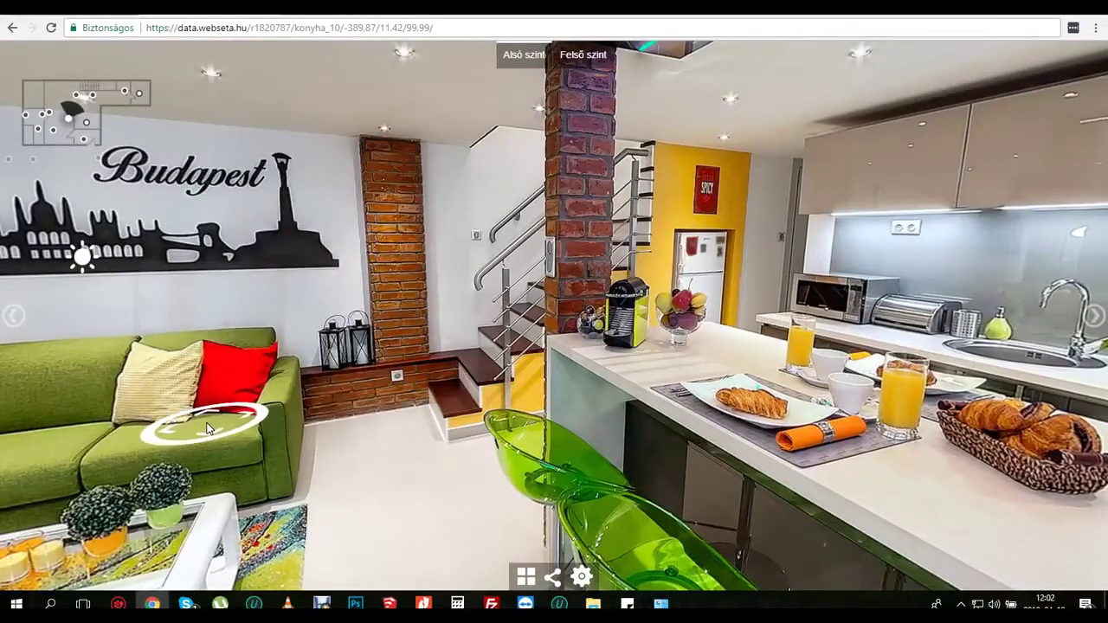
Walk through the tour's floor markers from the kitchen to Szoba by the stairs, on to Közlekedő and into Fürdőszoba
click(507, 385)
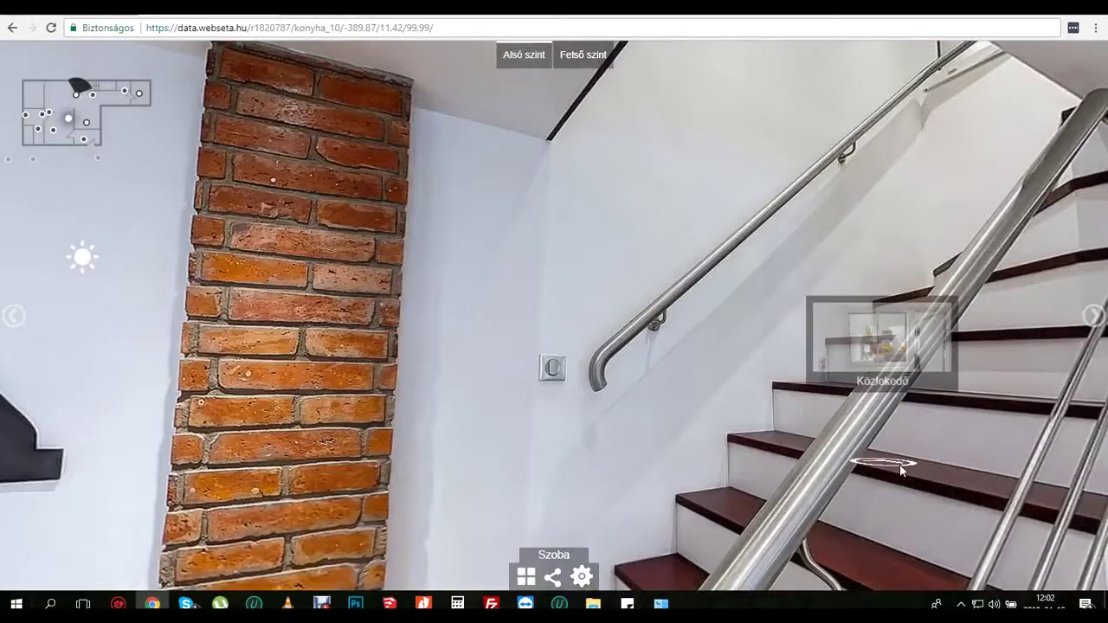
click(900, 464)
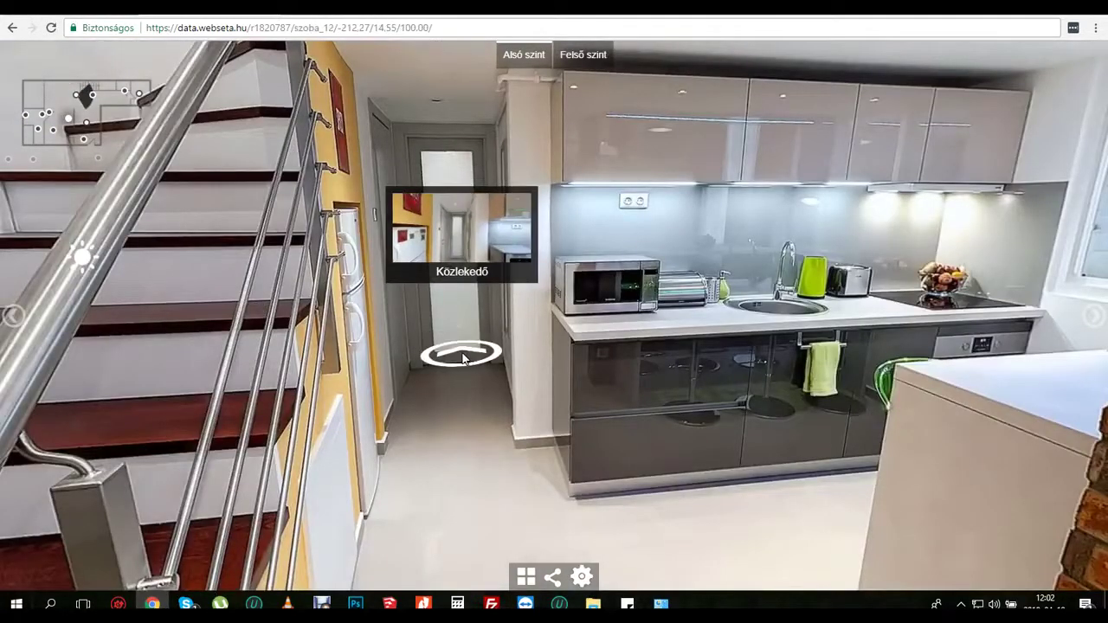
click(463, 357)
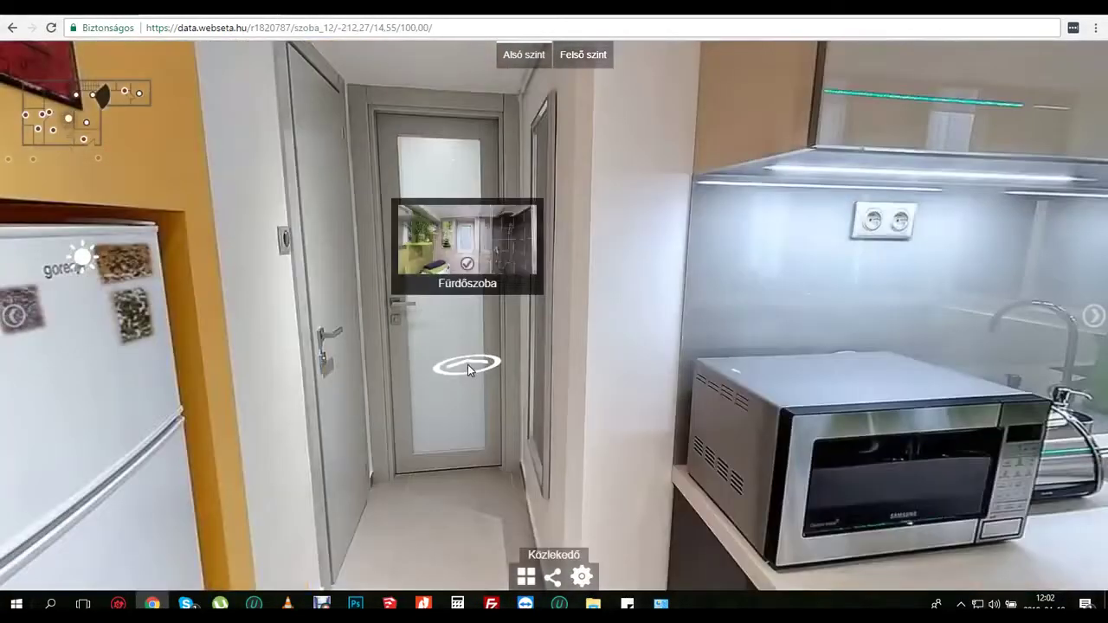
click(468, 367)
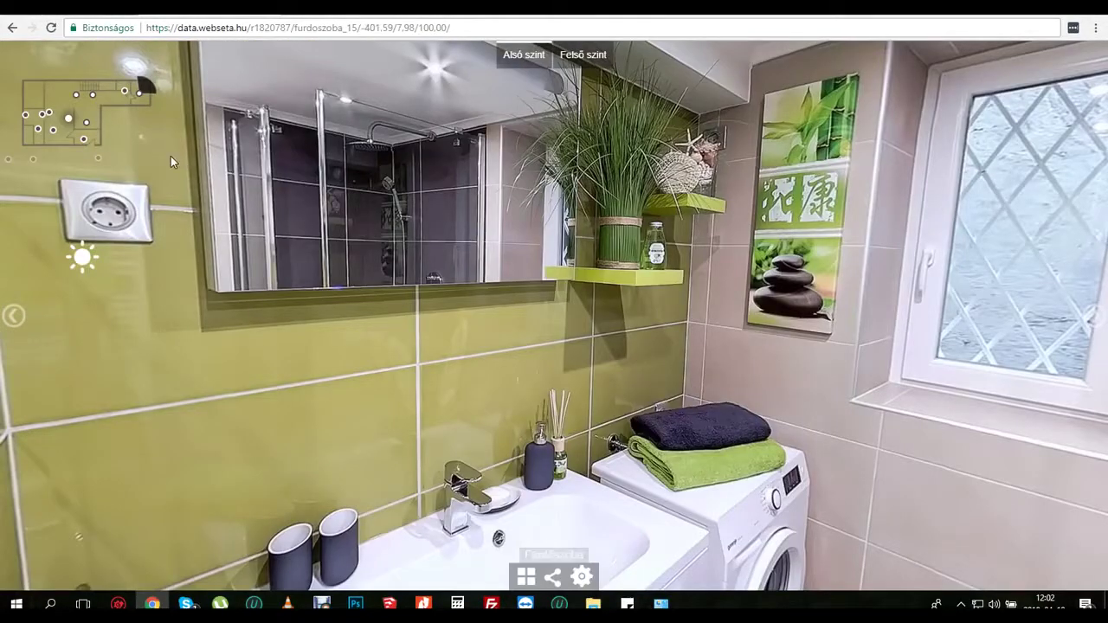
Open the Alsó szint floor plan and preview its Fürdőszoba, Szoba and Konyha viewpoints
click(100, 112)
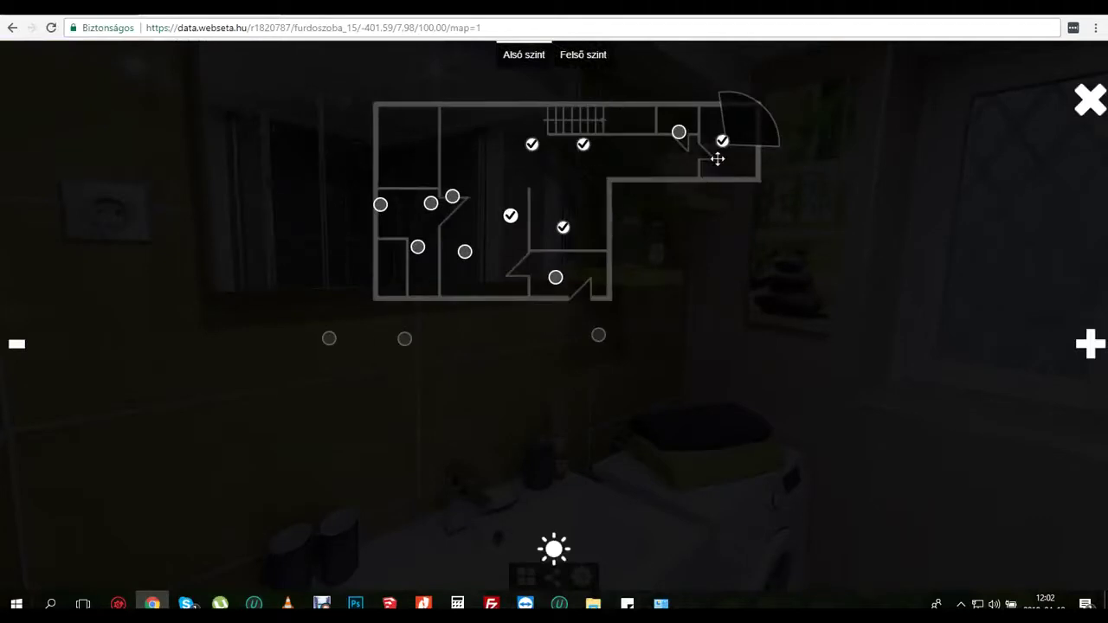
mouse_move(723, 151)
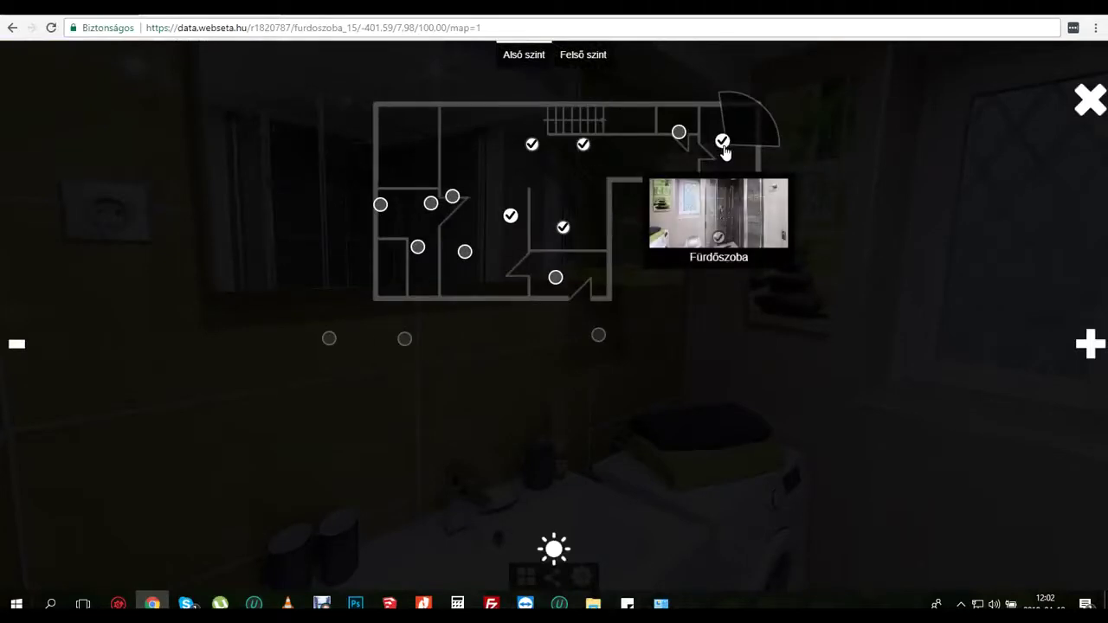
mouse_move(532, 145)
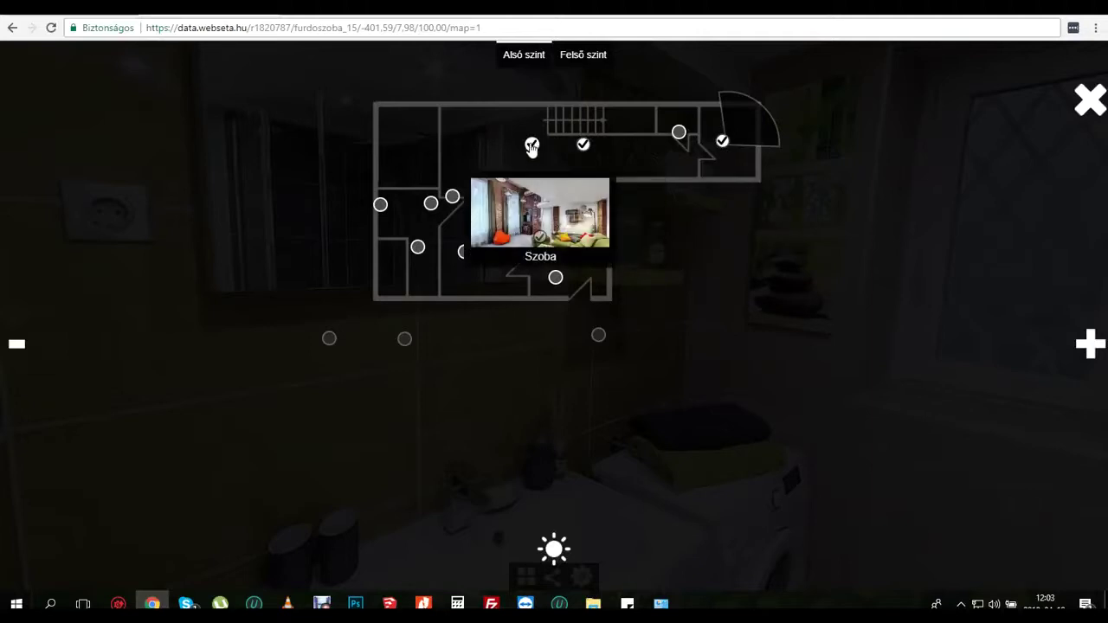
mouse_move(563, 230)
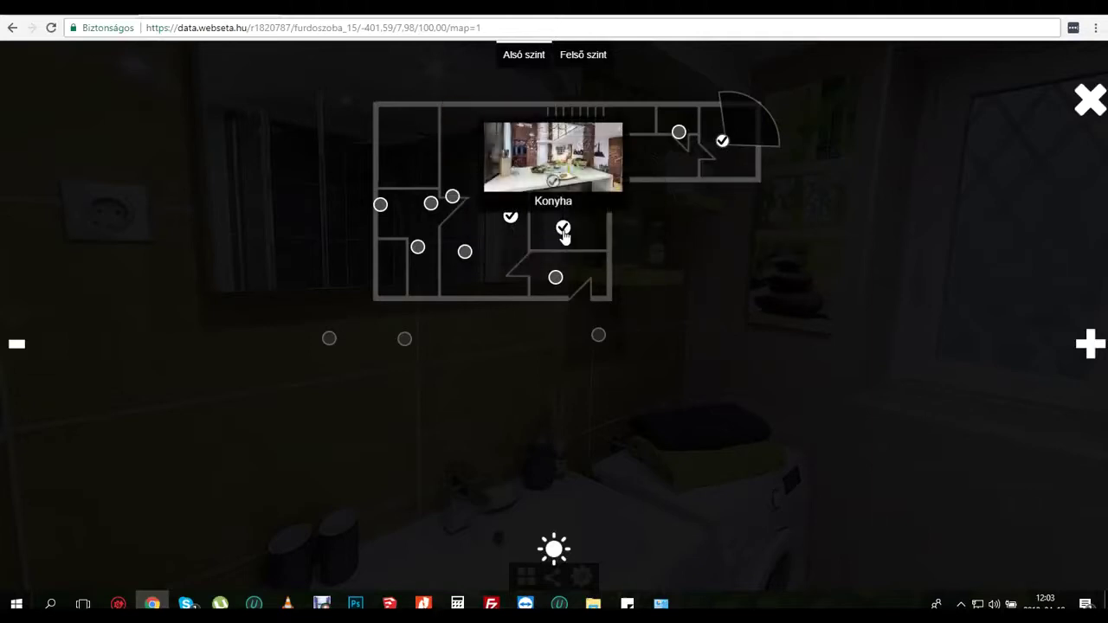
mouse_move(586, 149)
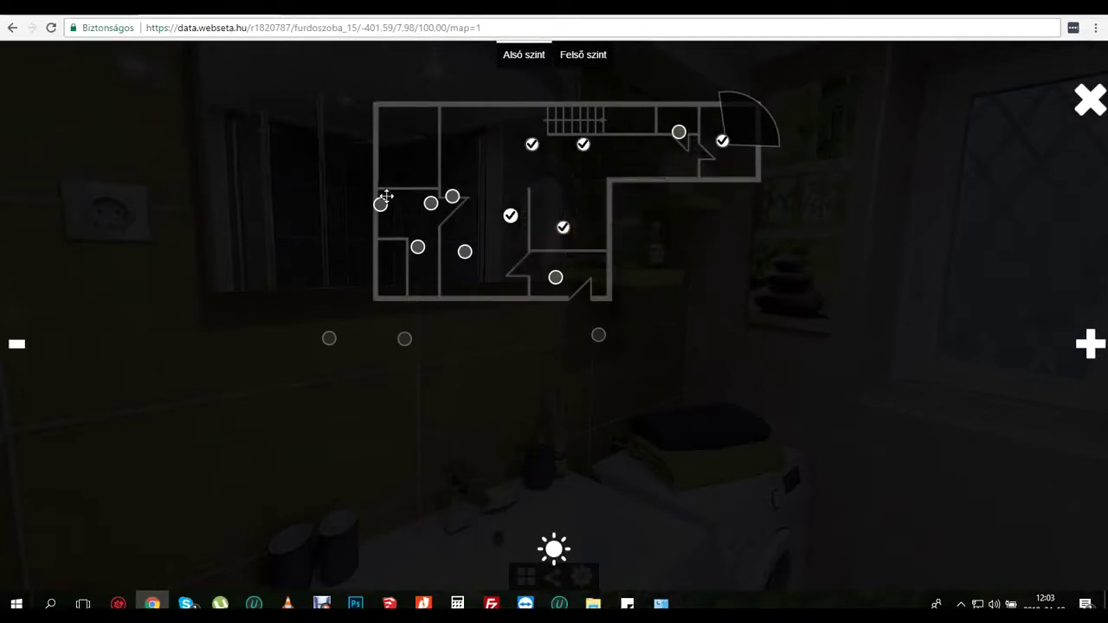
Jump from the floor plan to the shower viewpoint, look around it and move on to the adjoining Fürdőszoba
click(417, 251)
drag(864, 498, 185, 260)
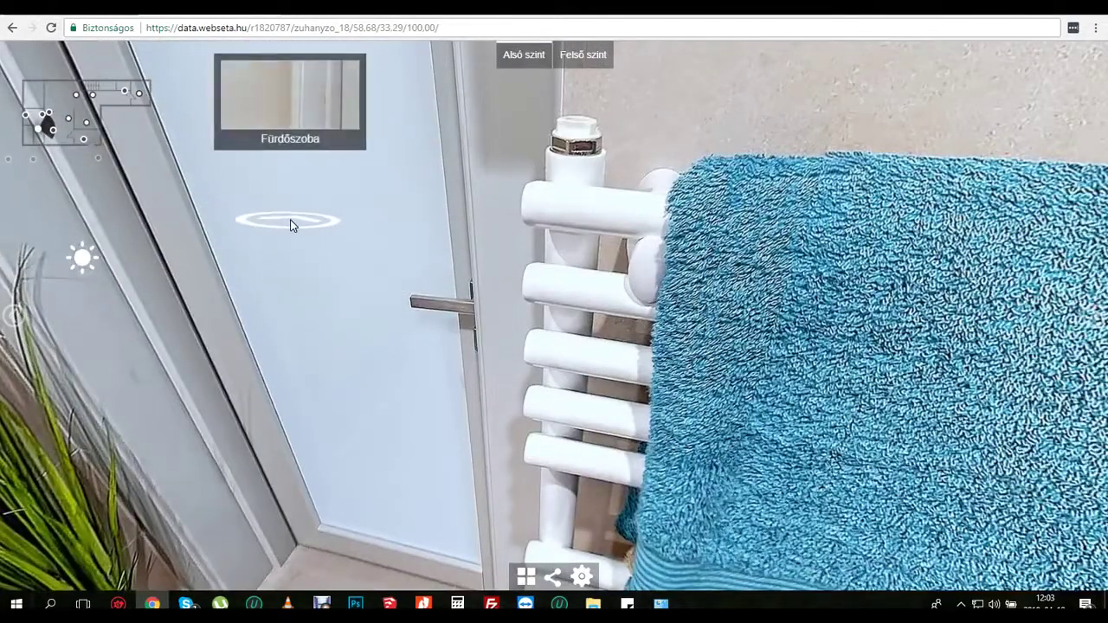
click(291, 226)
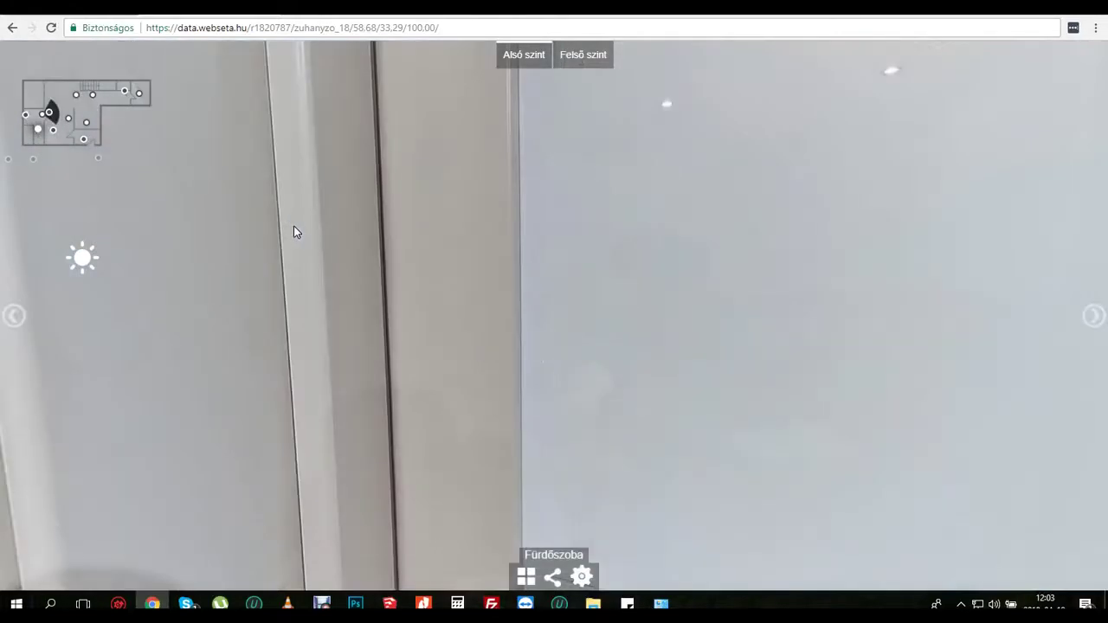
Open the scene gallery and visit the two Szoba scenes in turn, followed by the first Fürdőszoba
click(526, 577)
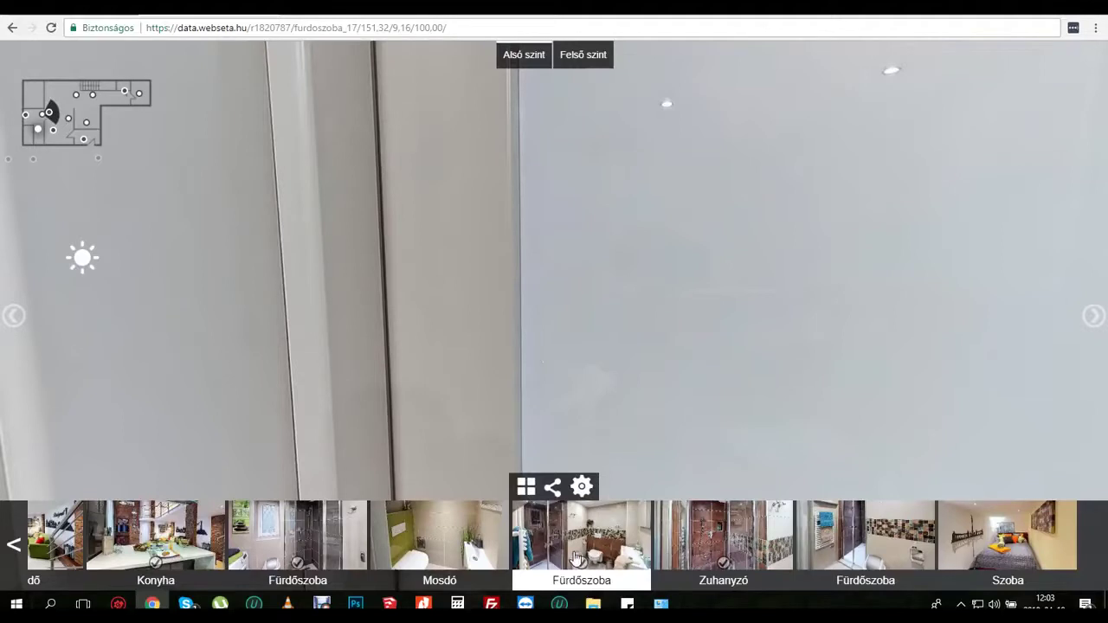
scroll(199, 541, up, 3)
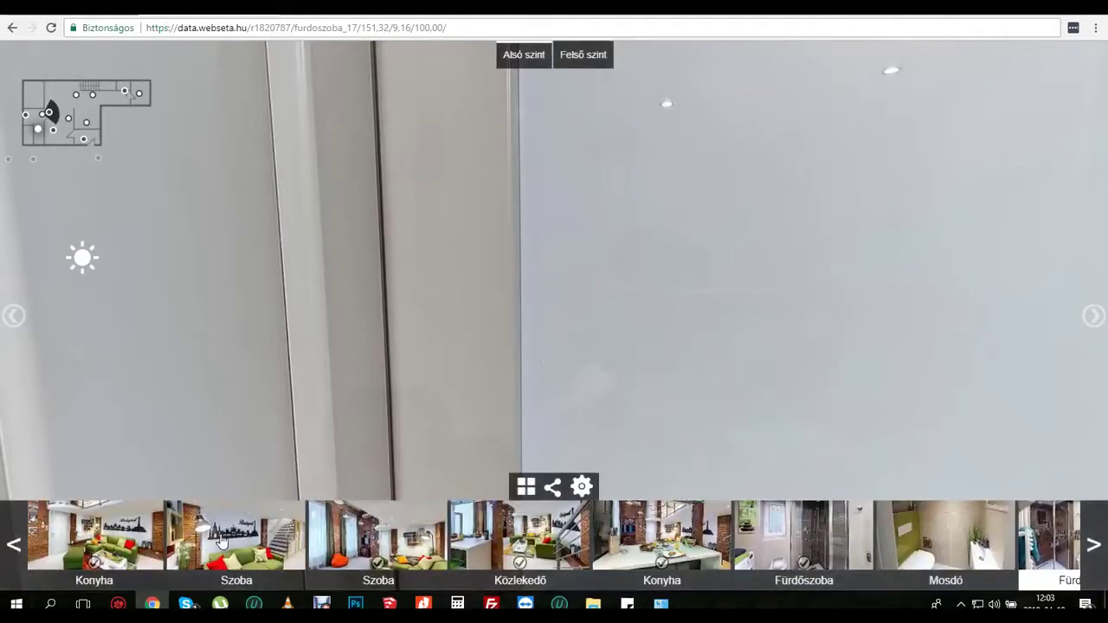
click(255, 547)
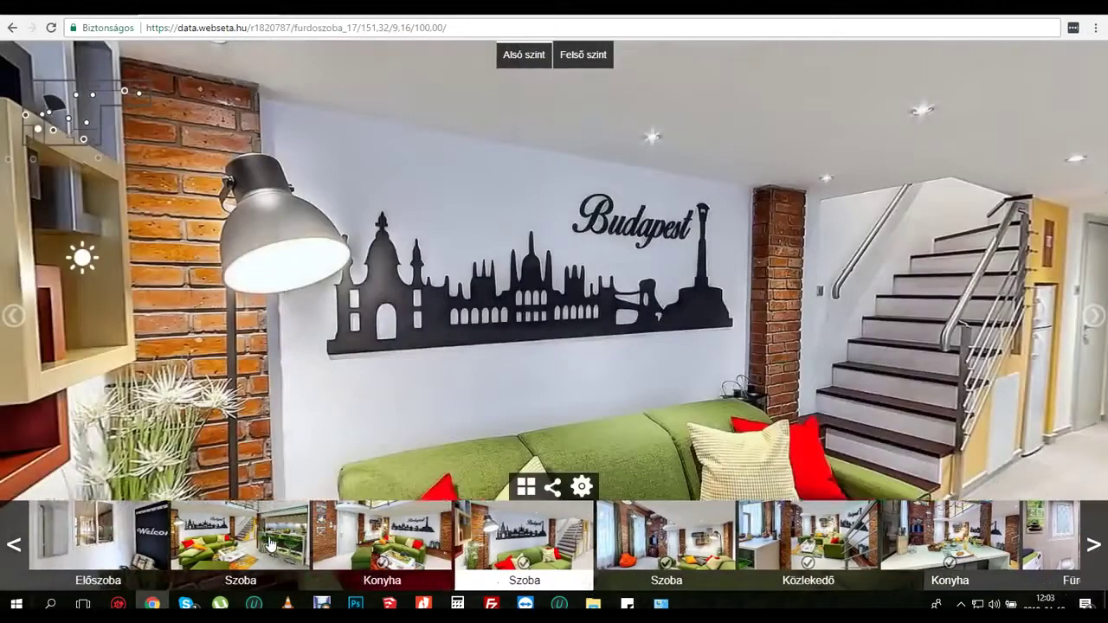
click(719, 550)
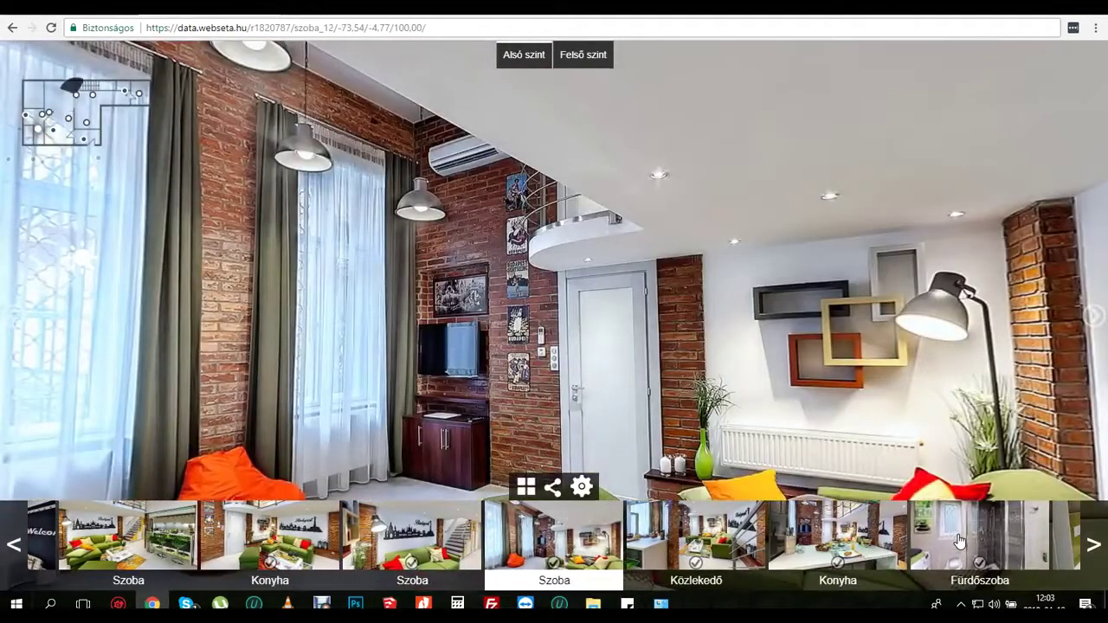
click(960, 541)
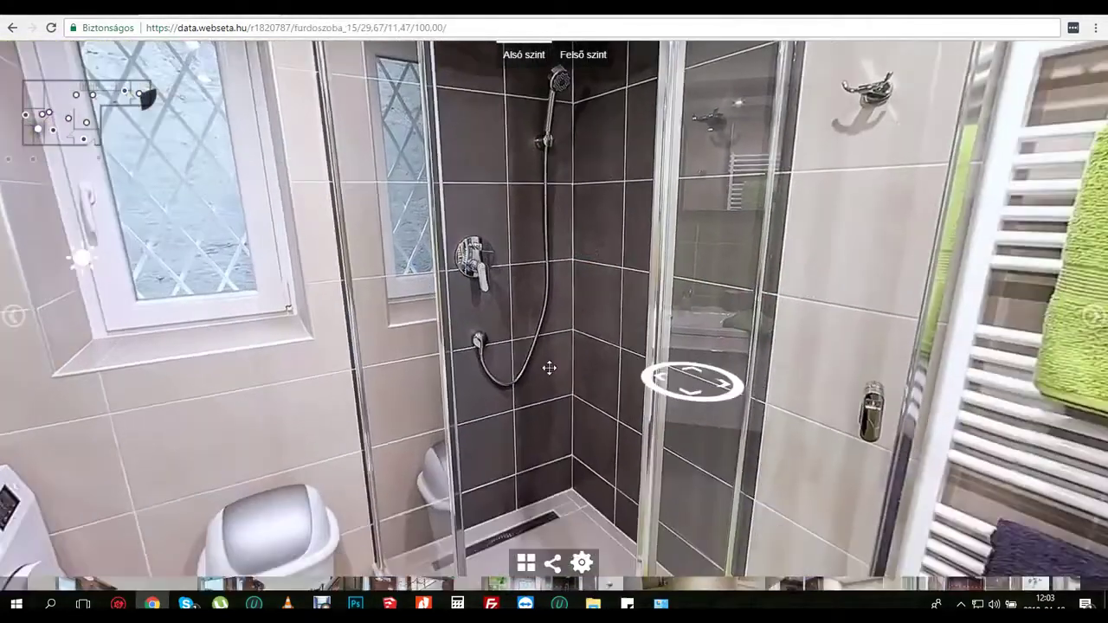
Look around the Fürdőszoba with the green towel and advance through the following scenes to the upper-level bedroom
drag(549, 368, 463, 368)
drag(784, 407, 688, 373)
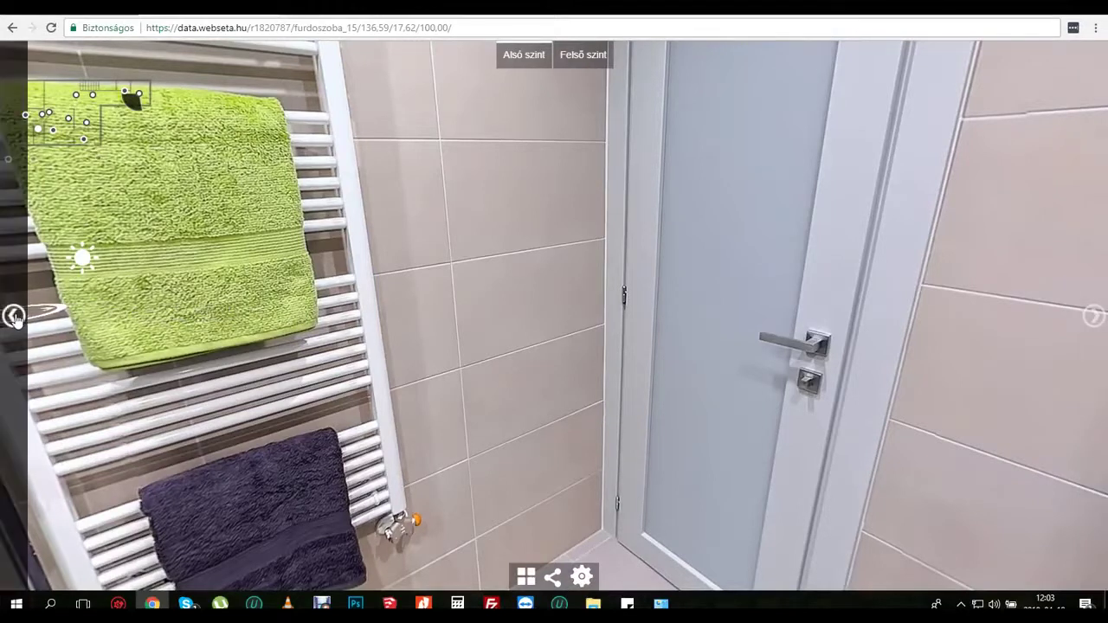
click(1095, 317)
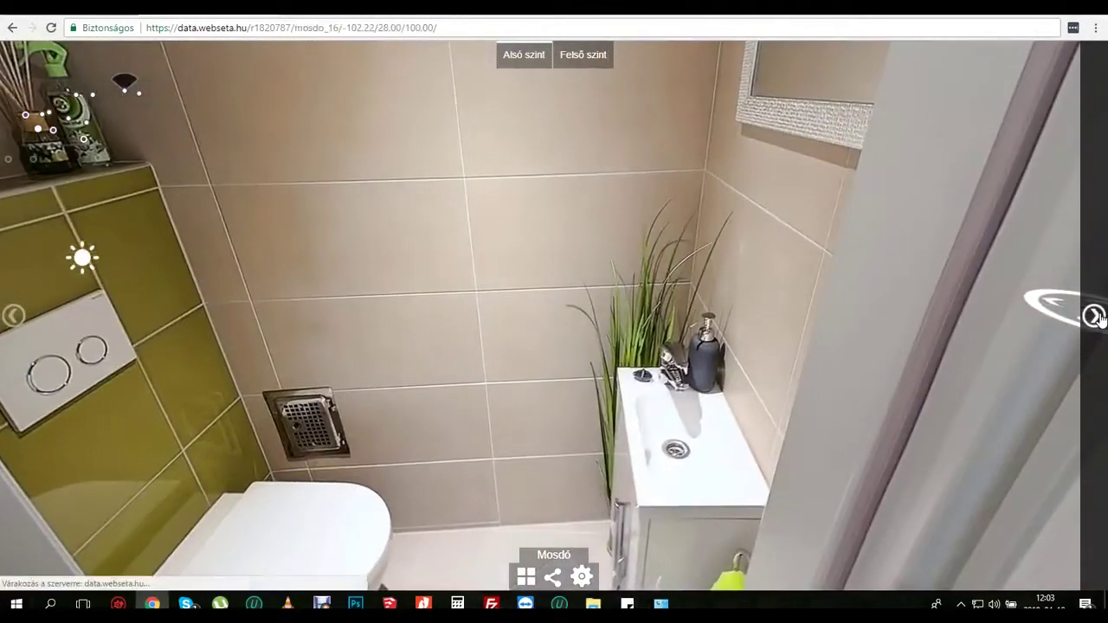
click(1095, 317)
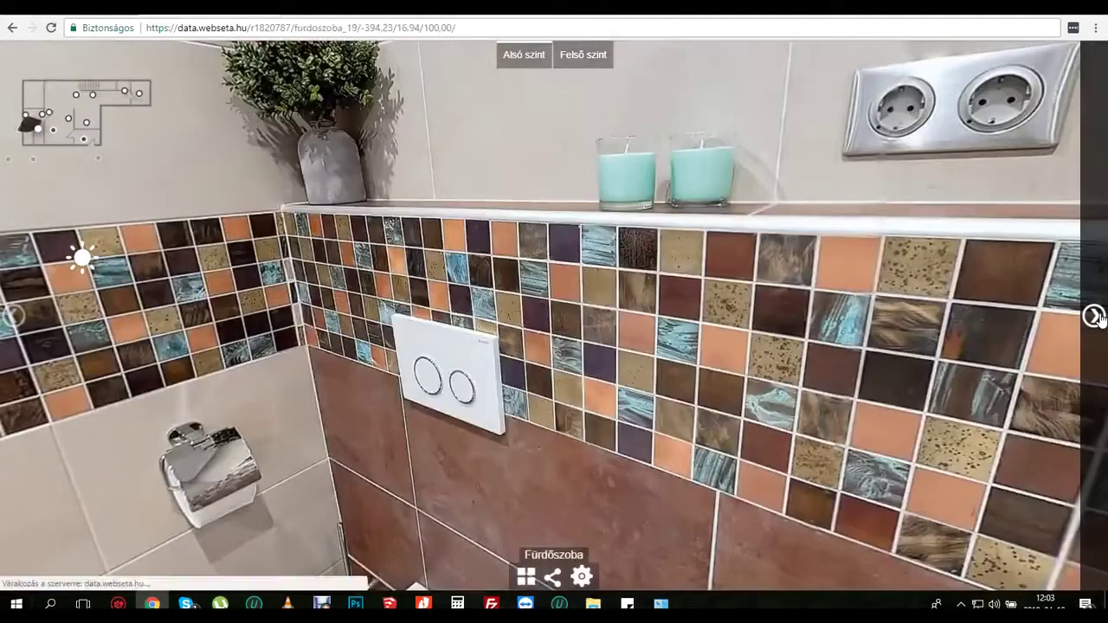
click(1096, 317)
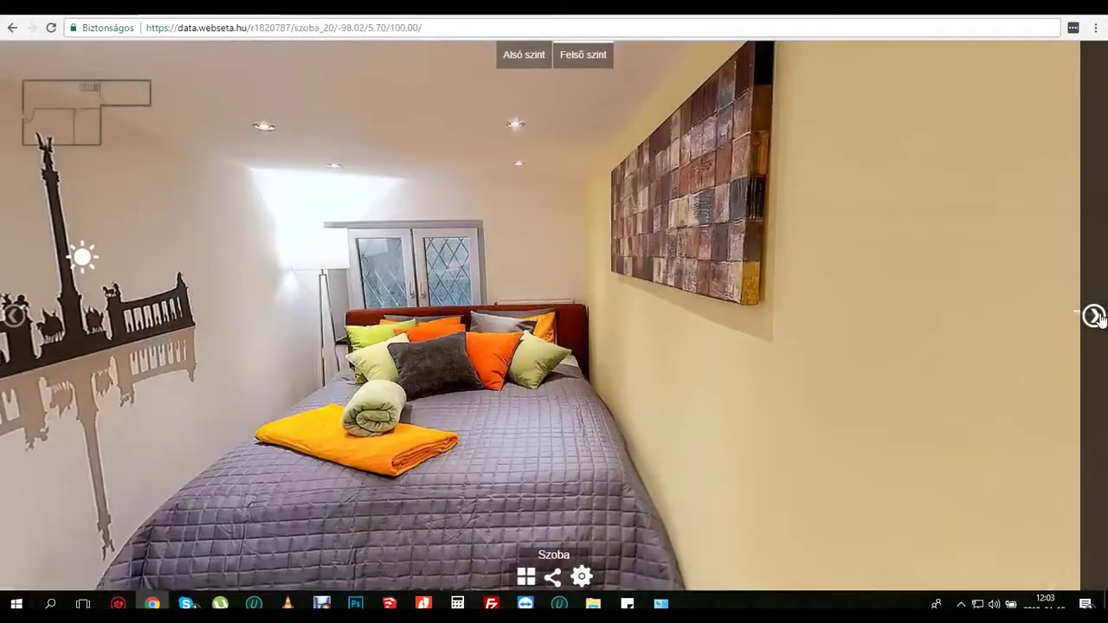
click(1096, 317)
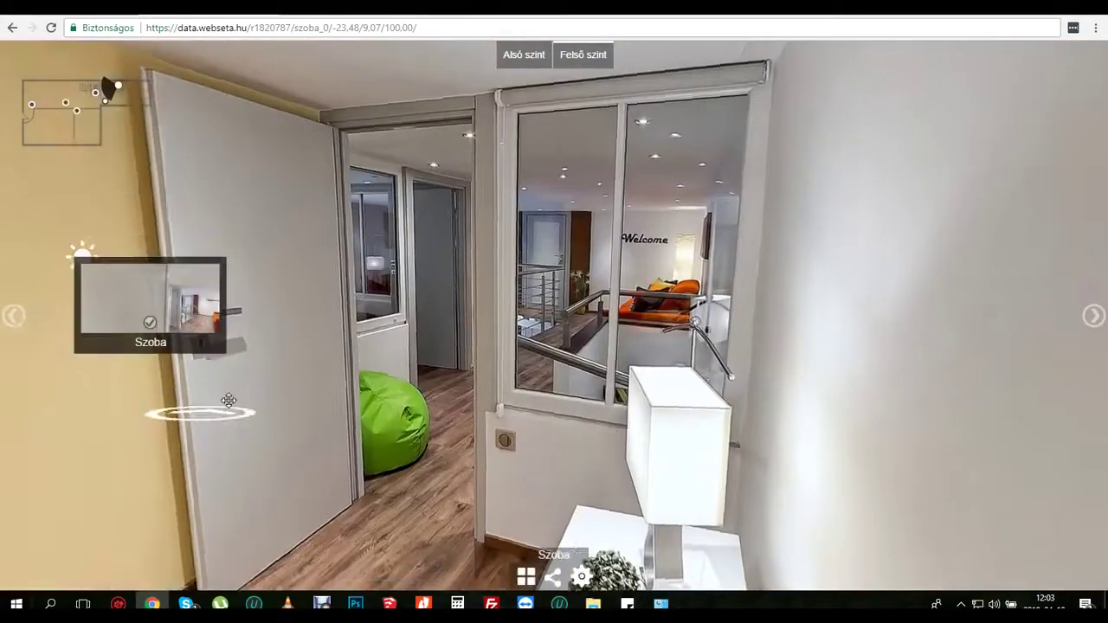
Look around the upper-level bedroom, covering the skyline wall, the bed and the mosaic picture
click(229, 400)
drag(309, 270, 801, 385)
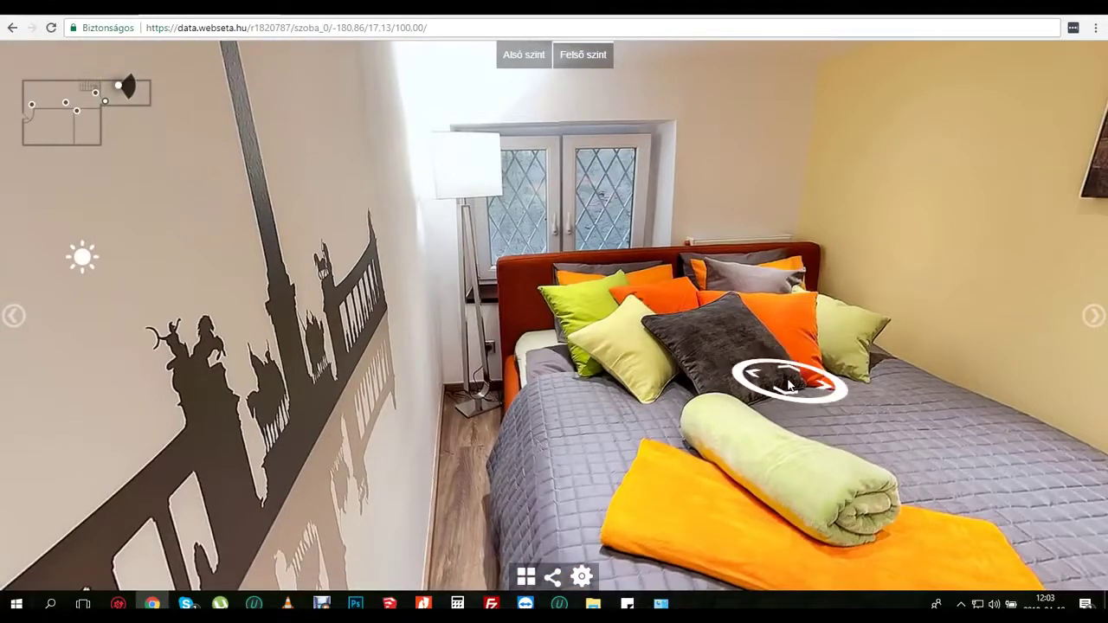
drag(816, 370, 375, 340)
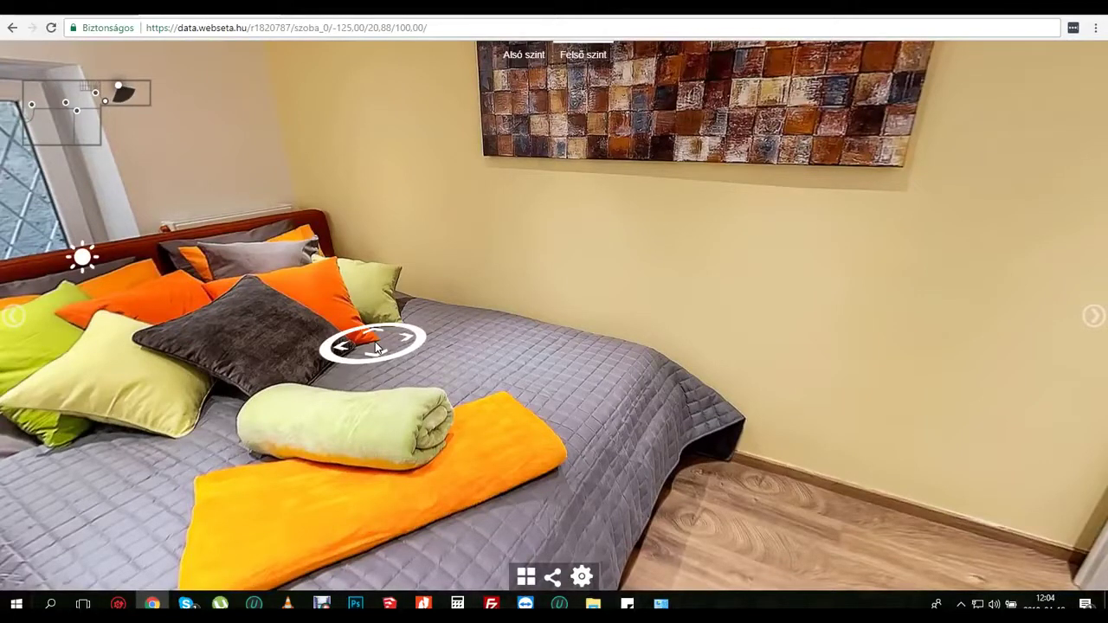
click(375, 347)
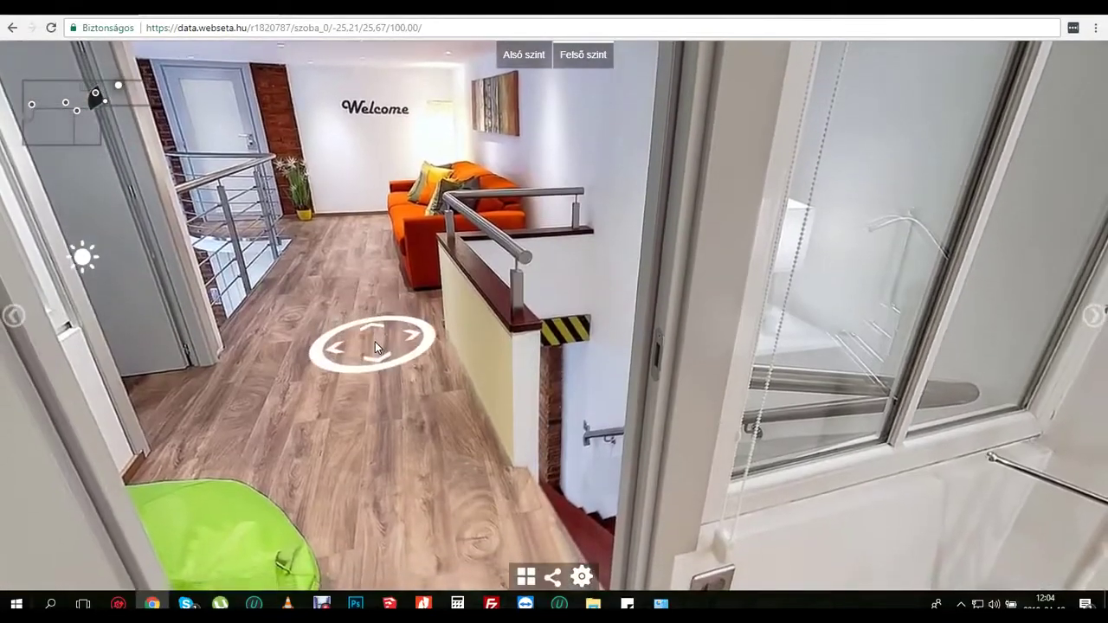
Turn the view towards the bedroom doorway and move out to the upper-level Közlekedő
key(Left)
key(Right)
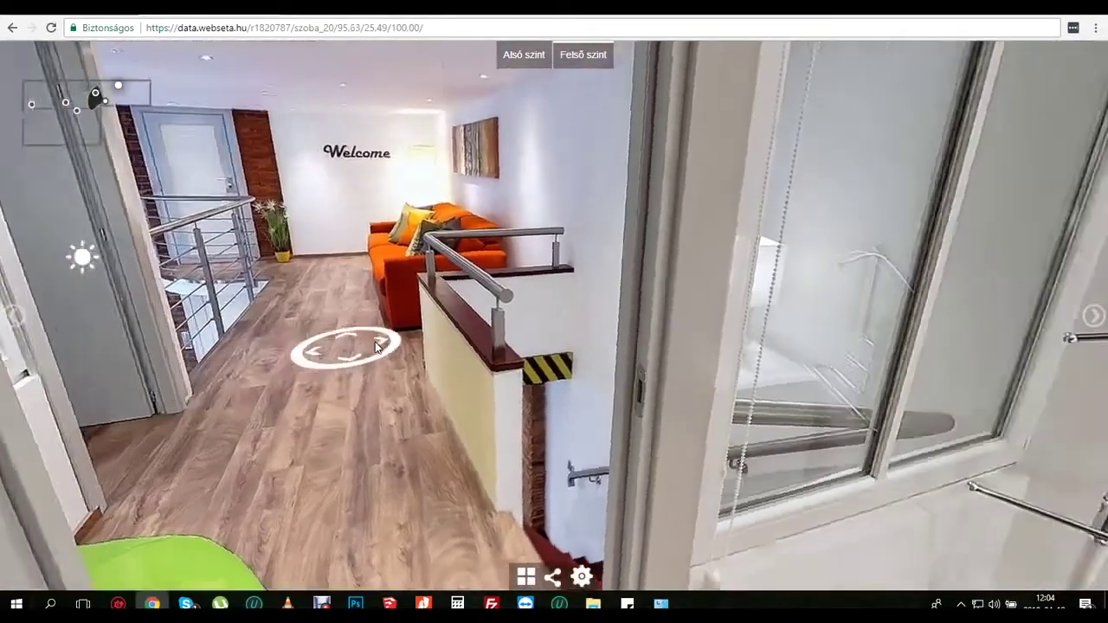
key(Left)
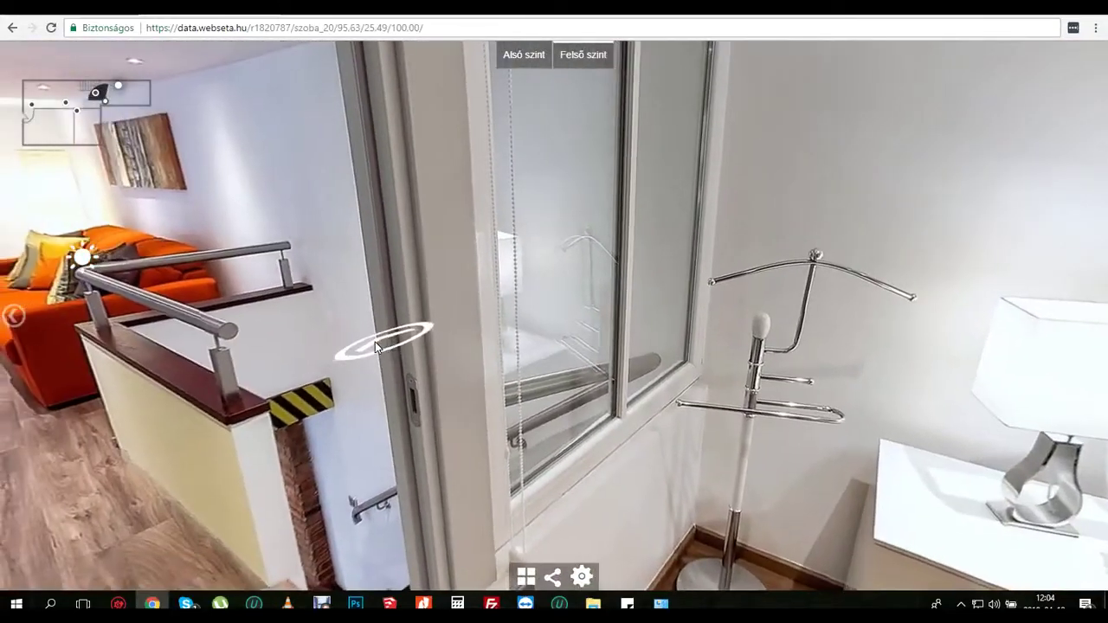
click(376, 344)
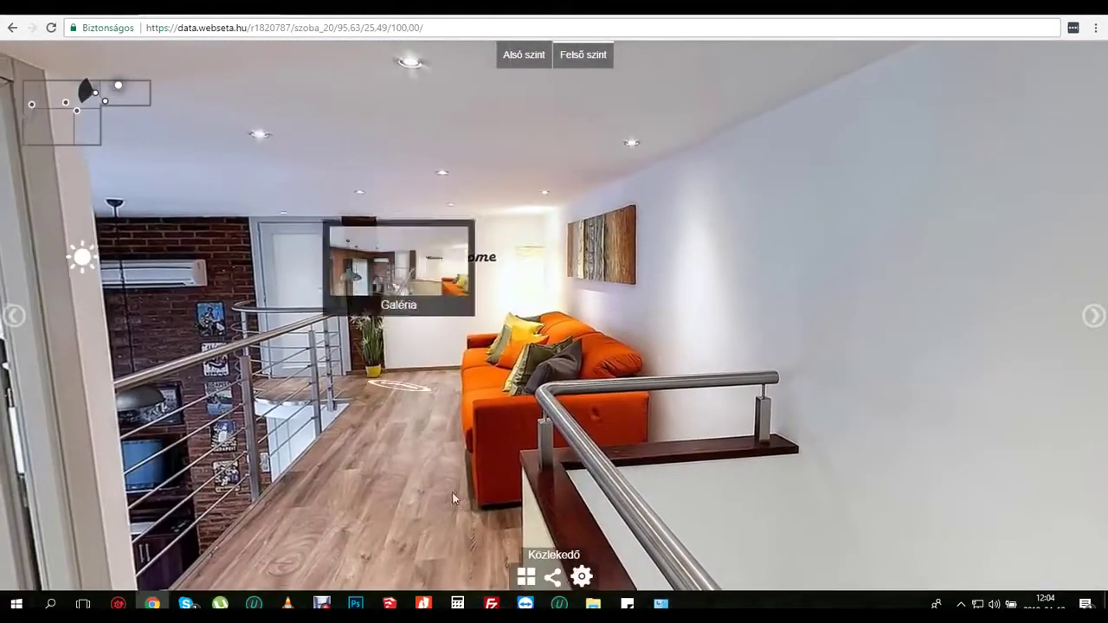
Open the sharing options for the current Közlekedő view
click(557, 580)
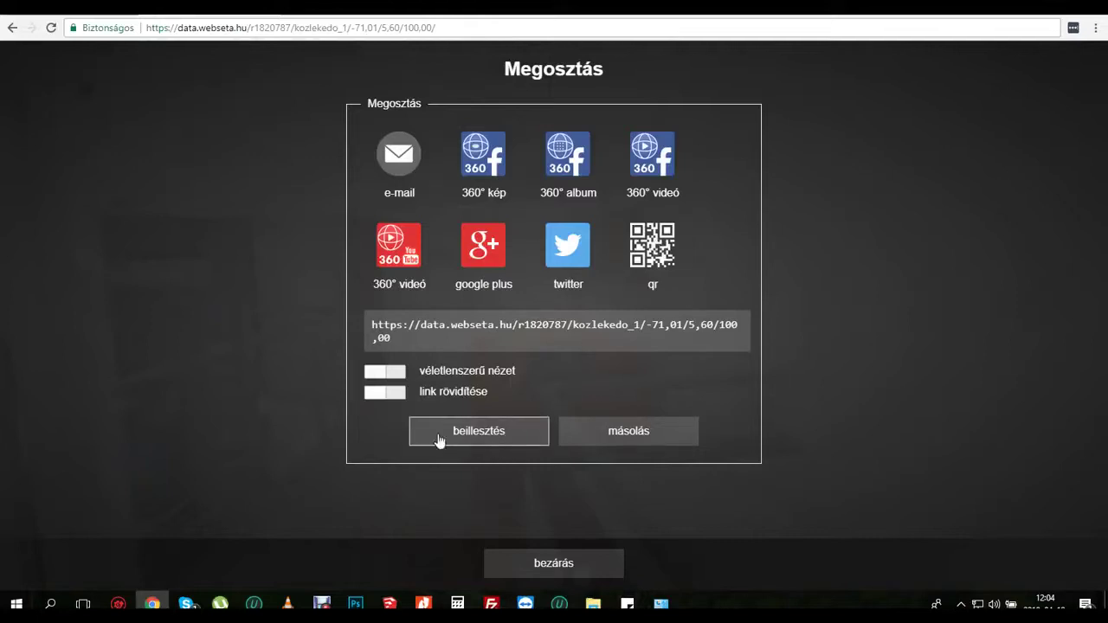
Review the embed size options and HTML 5 embed code for the Közlekedő view, and close the sharing options
click(487, 439)
scroll(673, 320, down, 4)
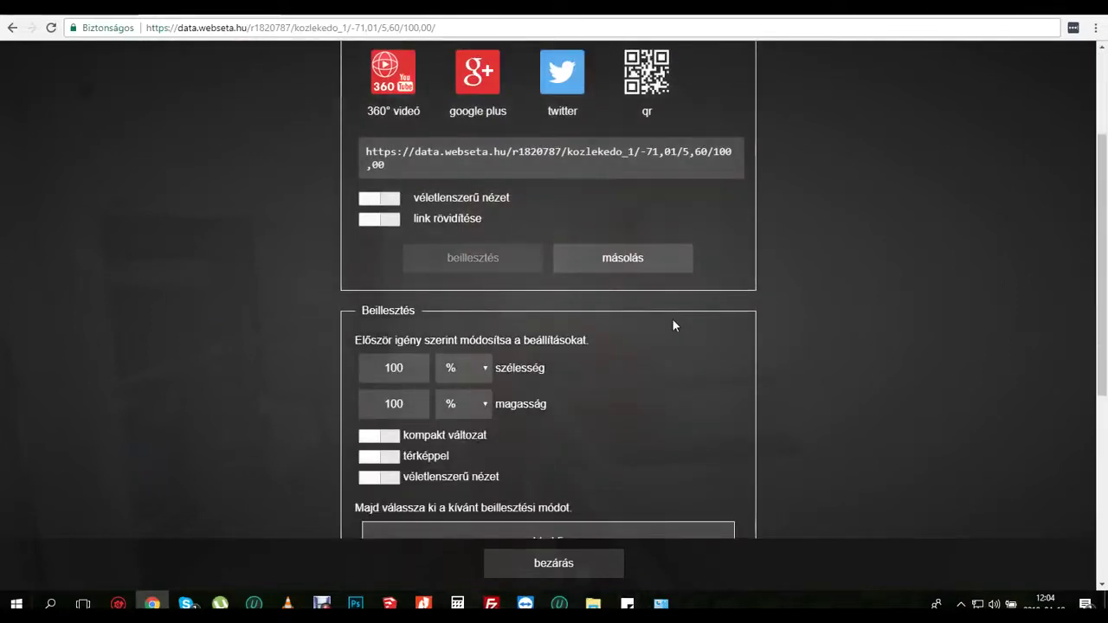
scroll(674, 316, down, 3)
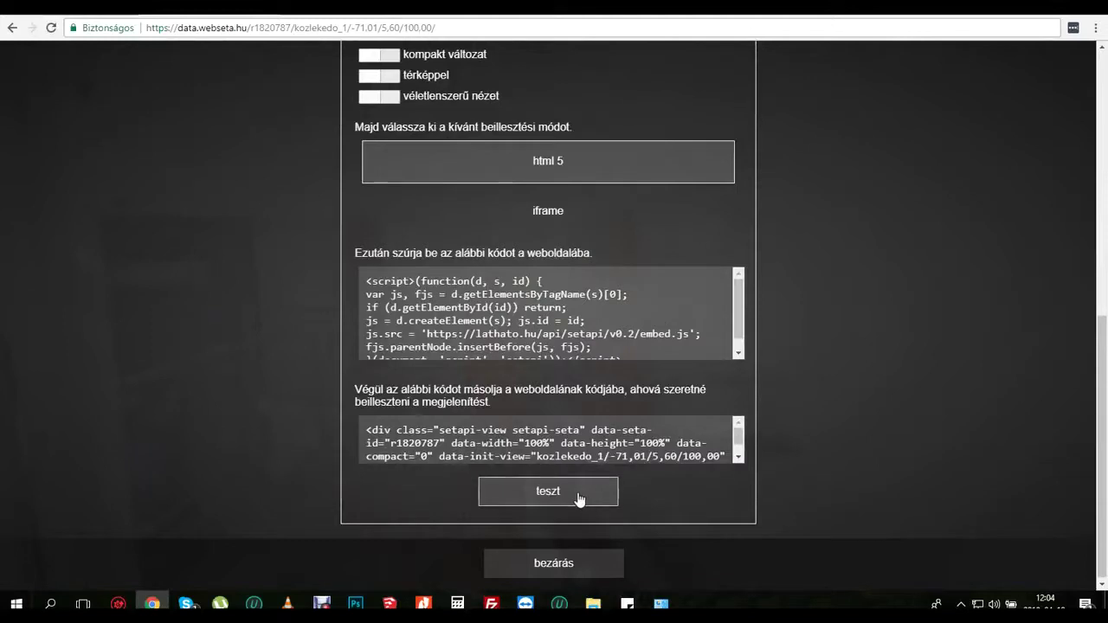
key(Escape)
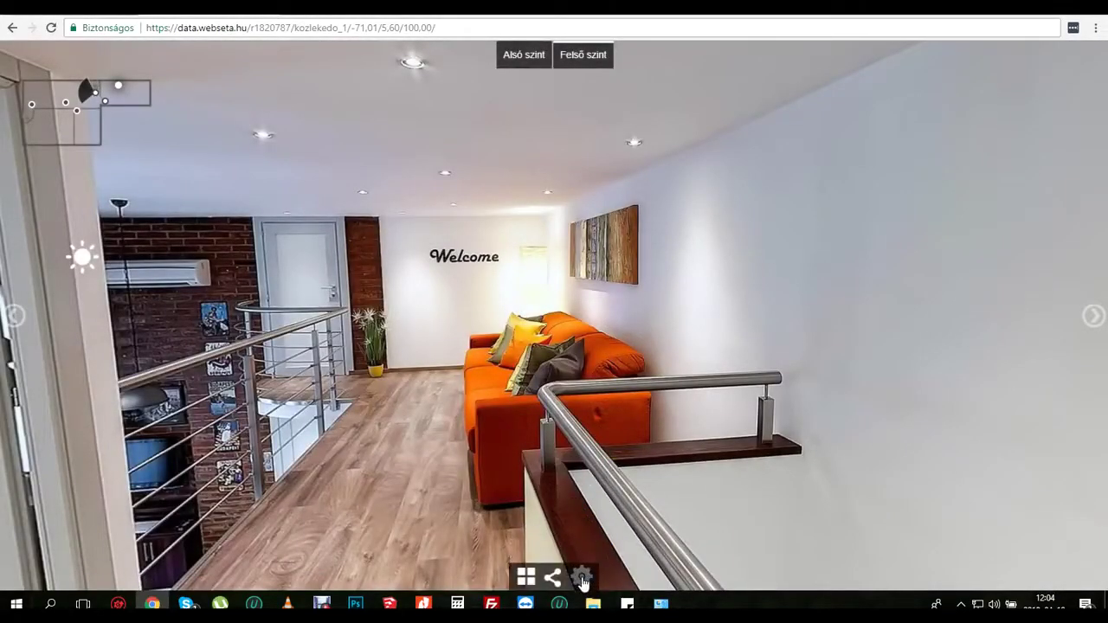
Open the tour's function menu and log in with the saved account credentials
mouse_move(583, 578)
click(583, 490)
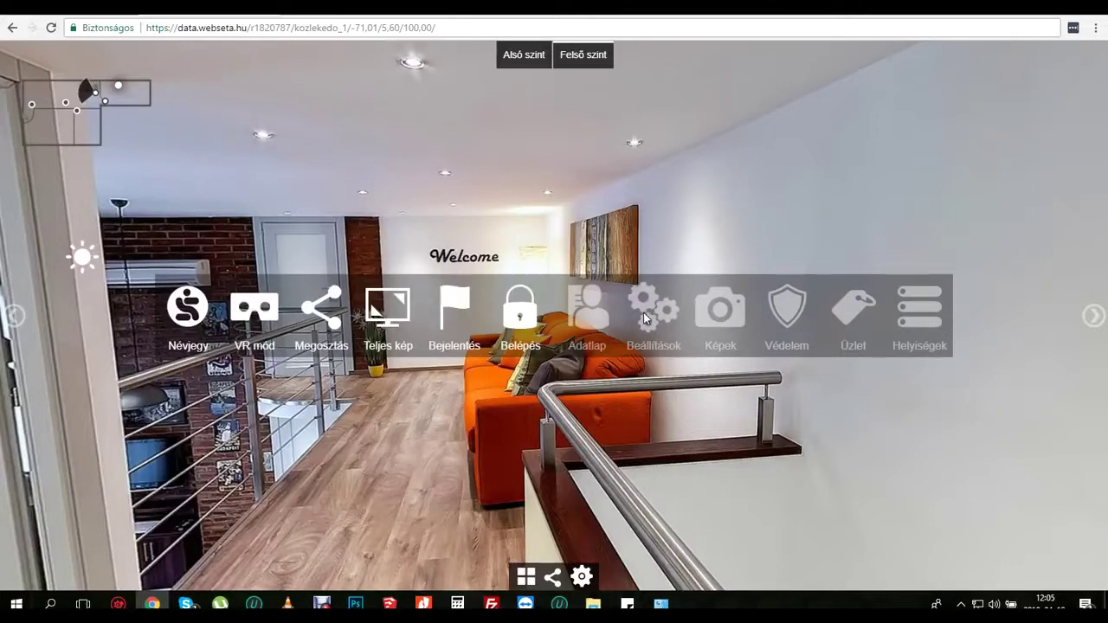
click(519, 321)
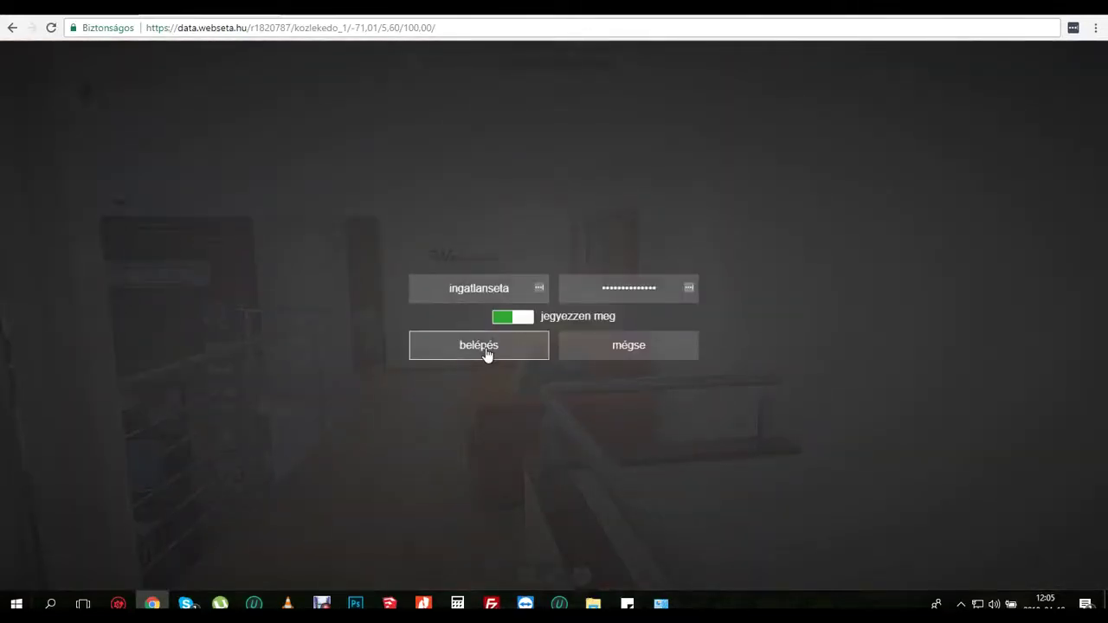
click(487, 346)
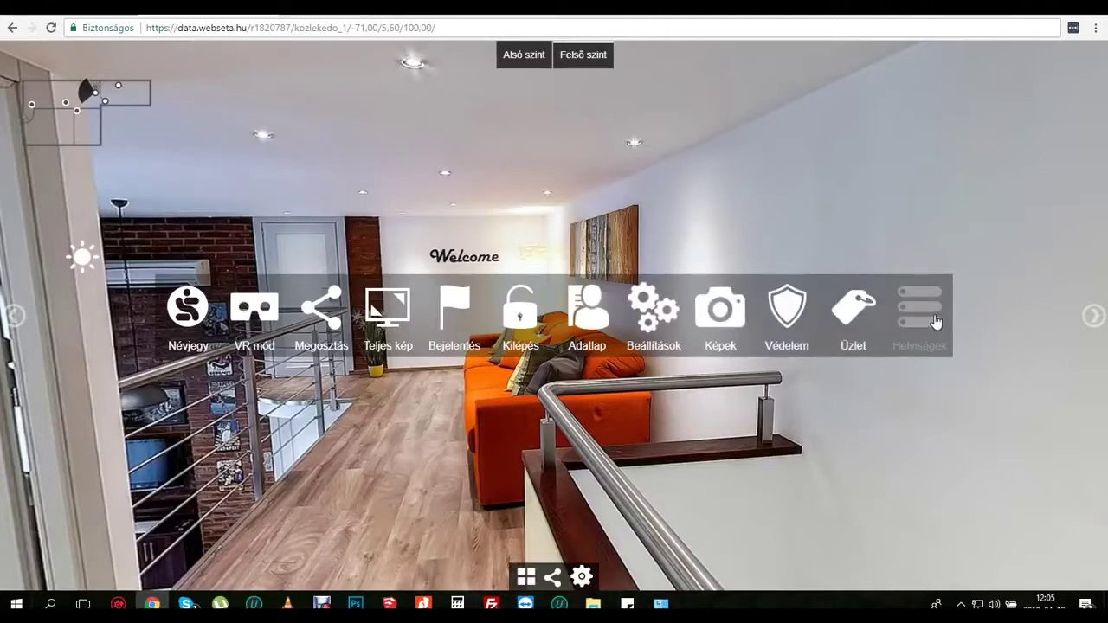
Close the function menu and move from the Közlekedő through the Galéria to the Welcome wall
click(433, 441)
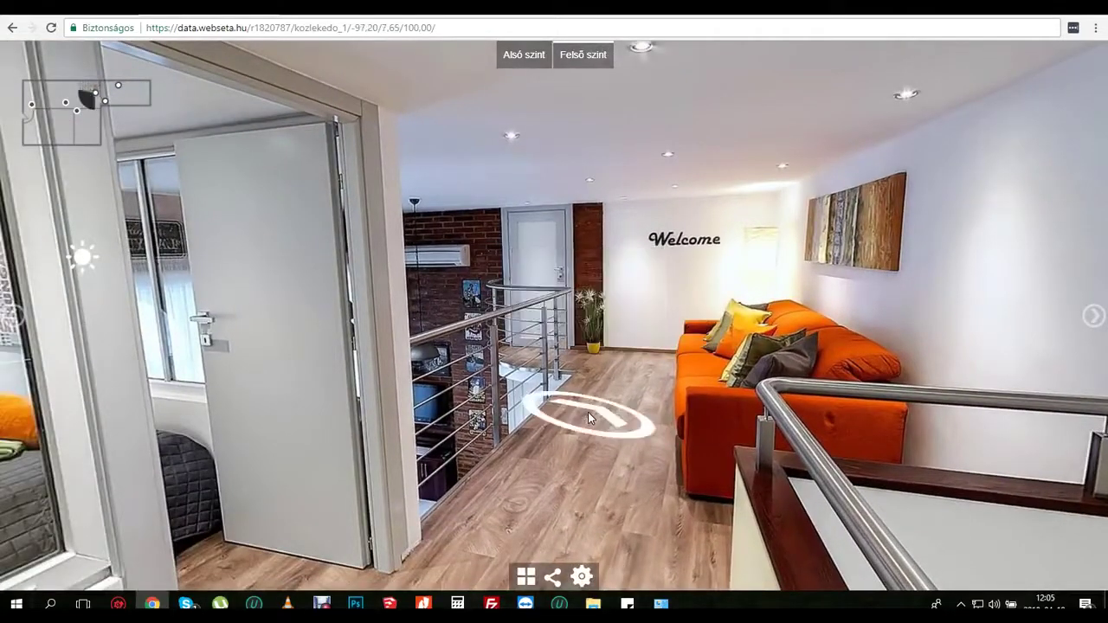
click(588, 418)
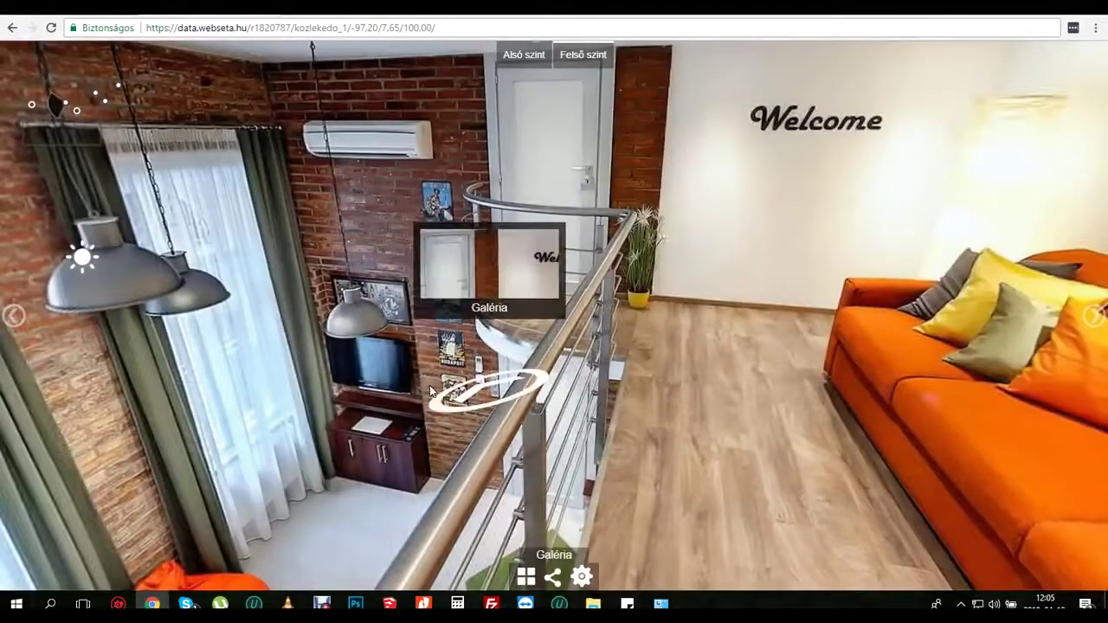
click(701, 349)
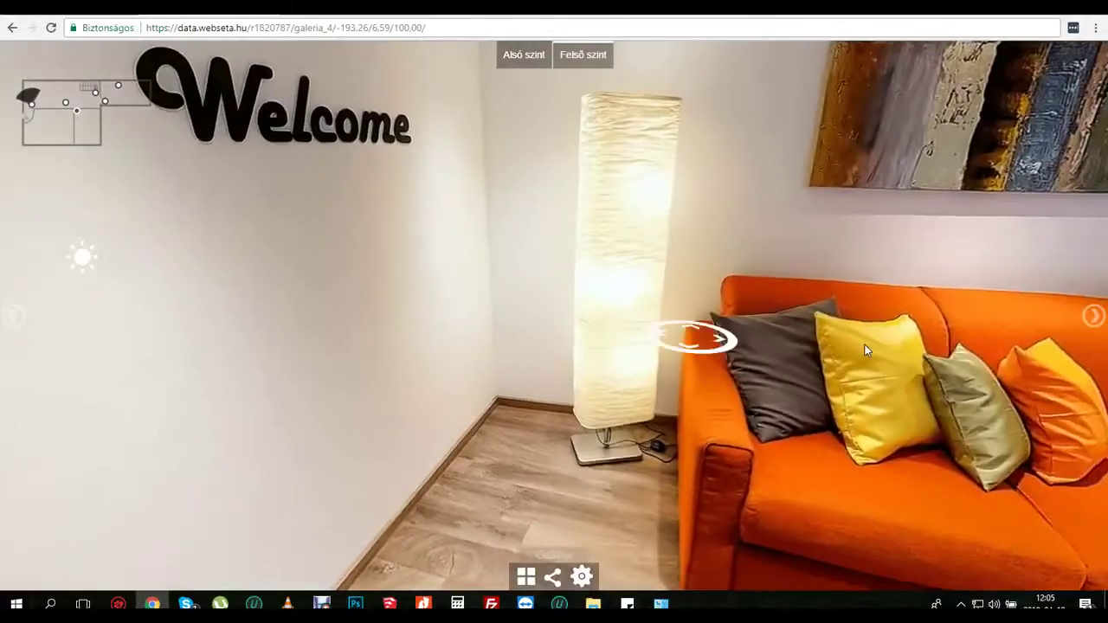
Turn the view past the orange sofa and move back through the Galéria towards the stair railing
drag(868, 351, 320, 332)
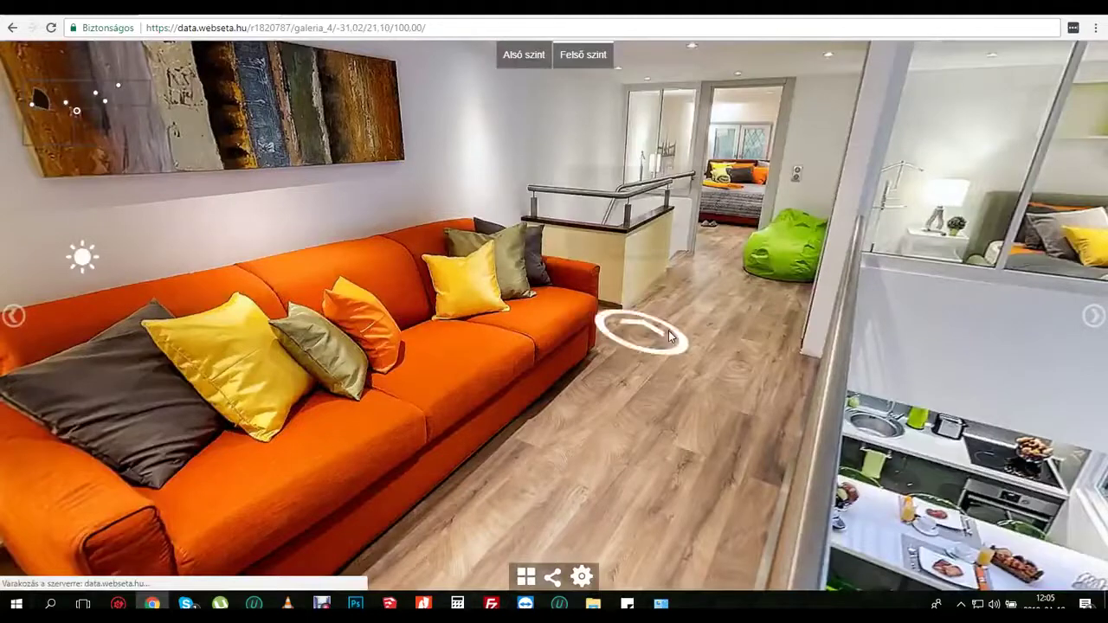
click(707, 331)
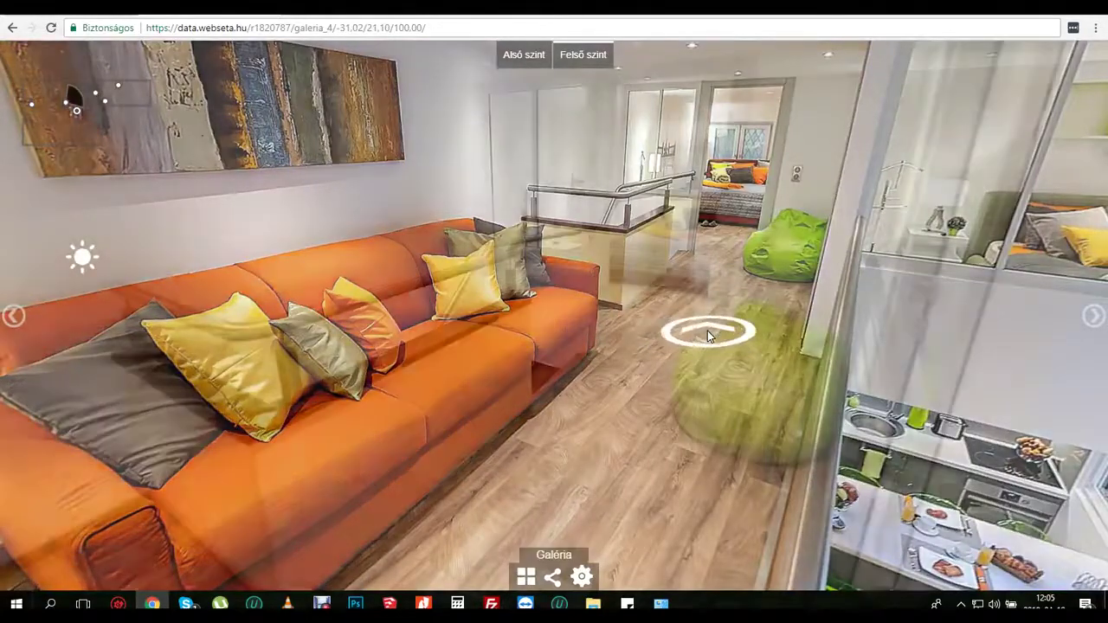
click(477, 346)
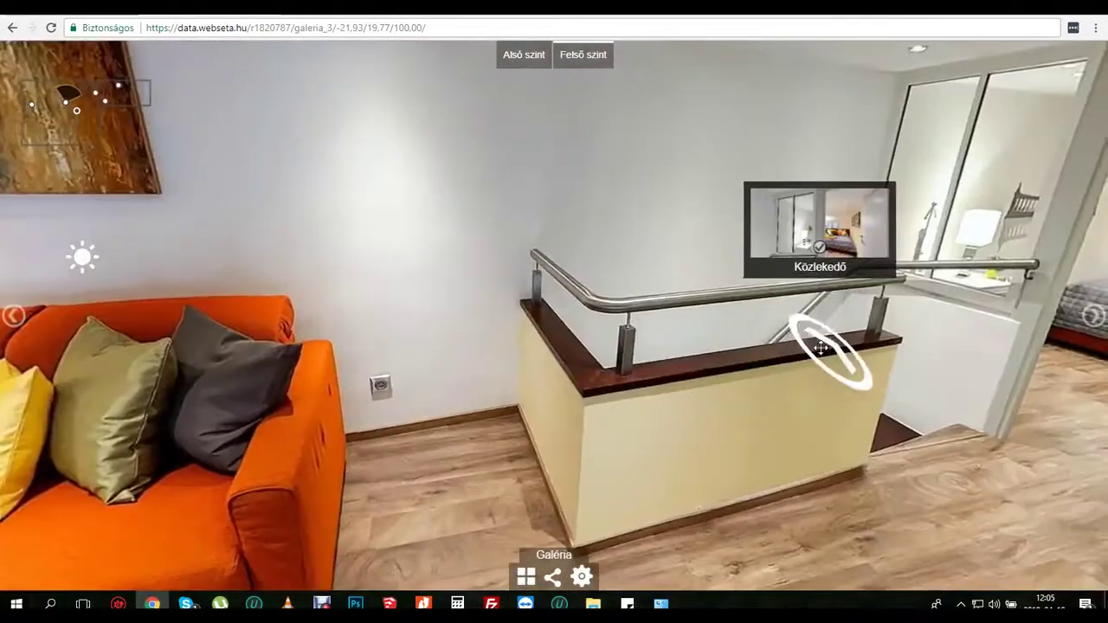